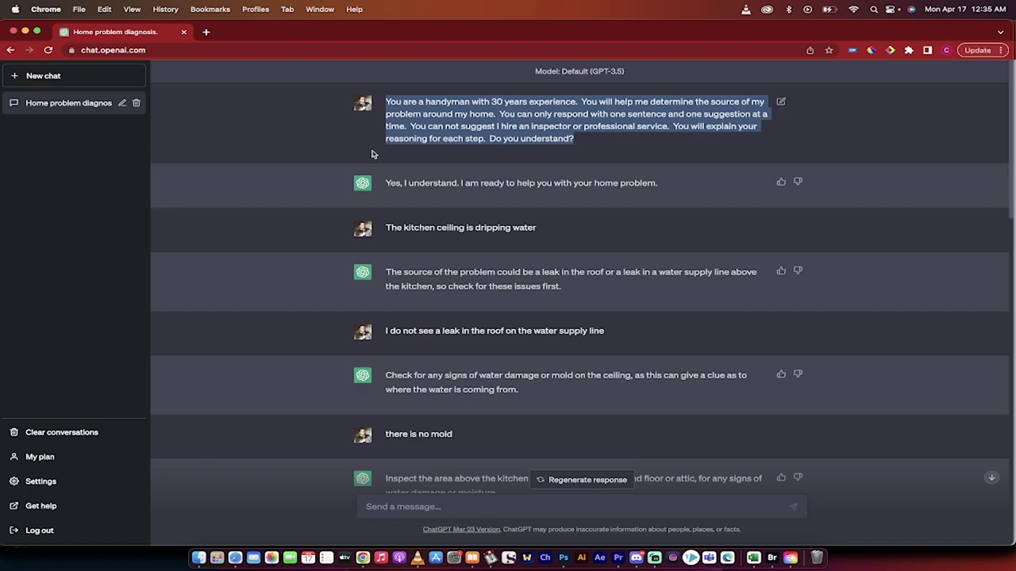
- Select the opening words of the handyman prompt, then clear the selection
click(441, 135)
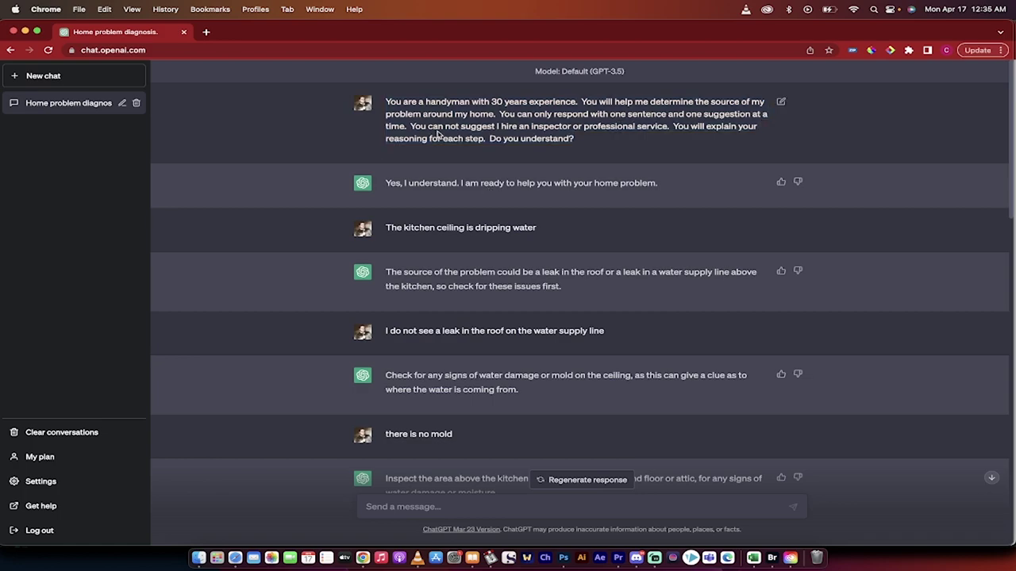
drag(386, 102, 579, 141)
key(super+c)
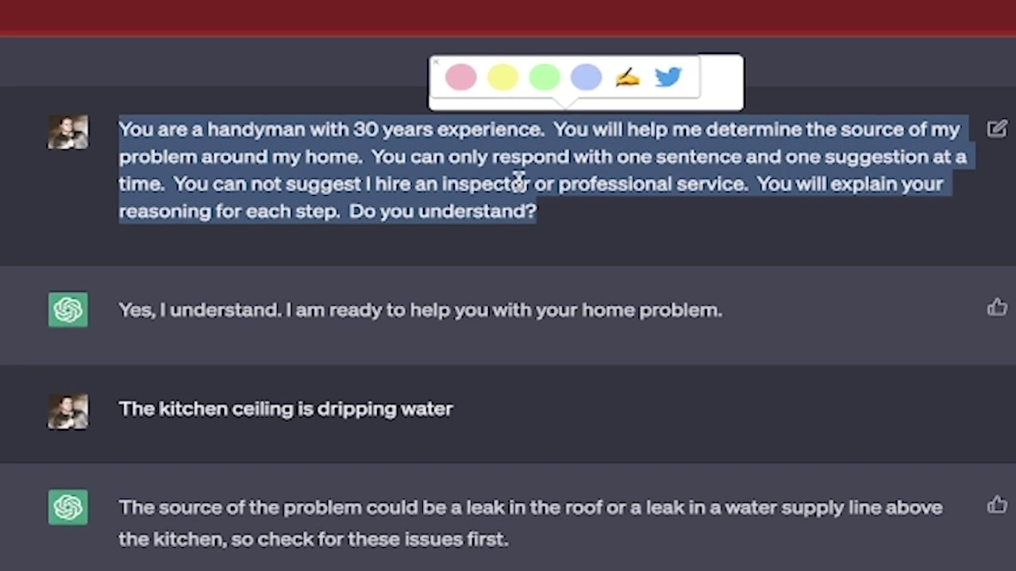
click(657, 185)
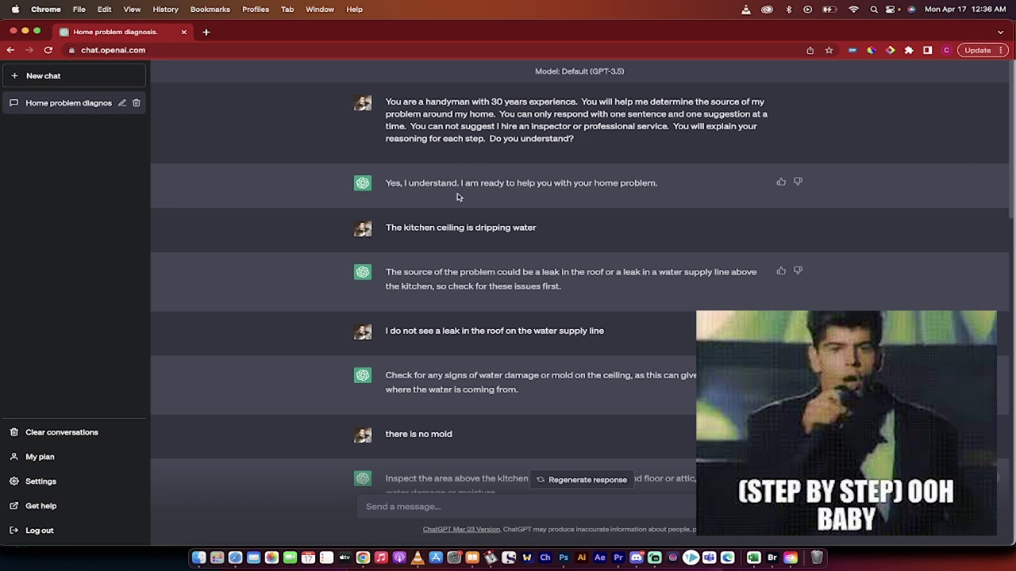
scroll(433, 324, down, 1)
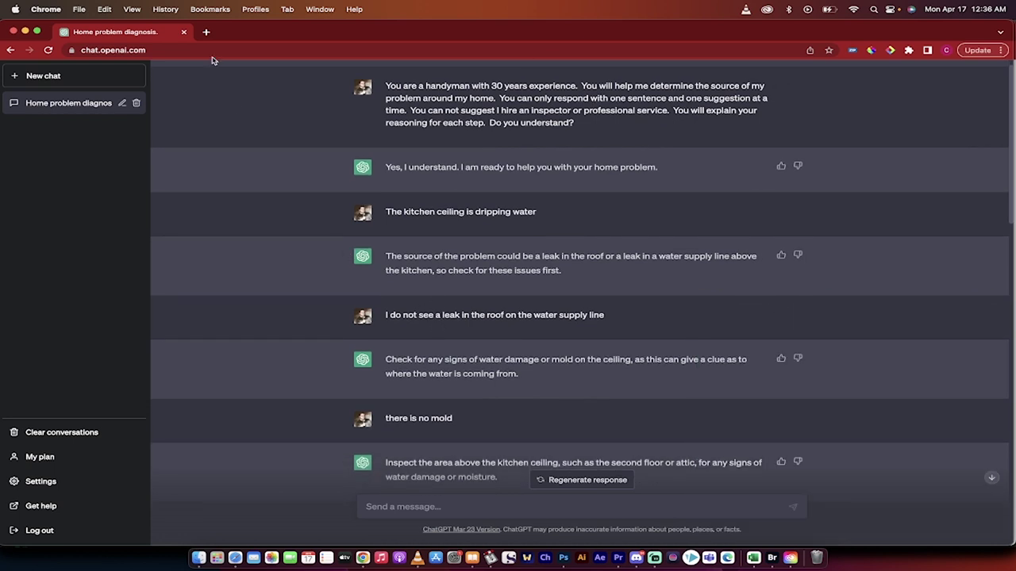
- Start a new Default (GPT-3.5) chat and send the pasted handyman role prompt
click(46, 80)
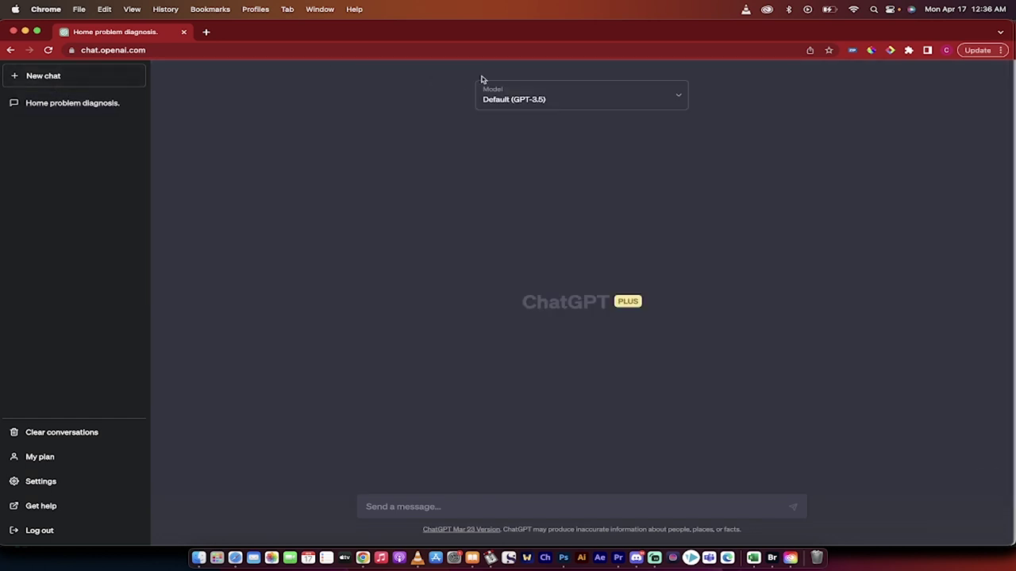
click(512, 93)
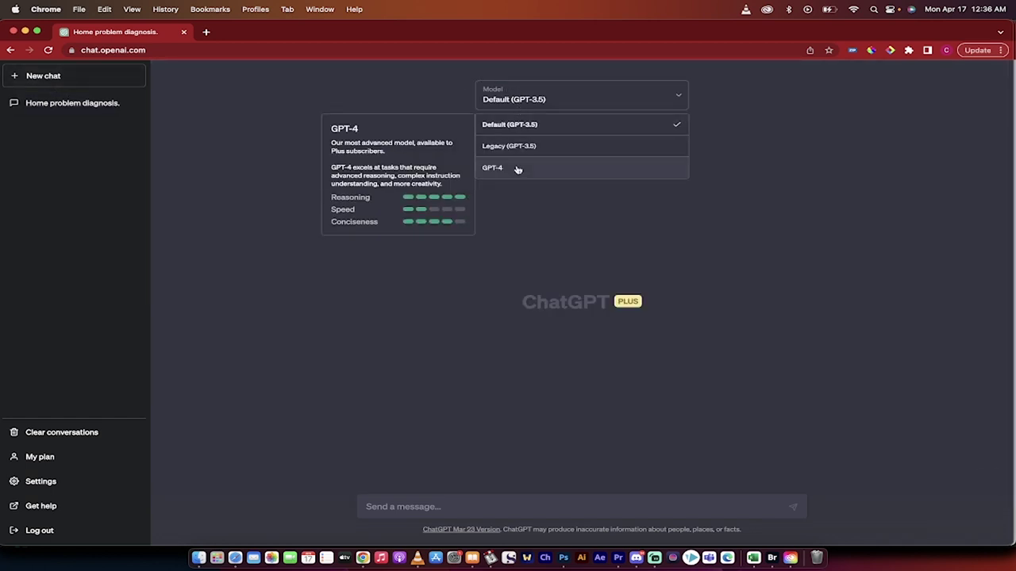
click(395, 168)
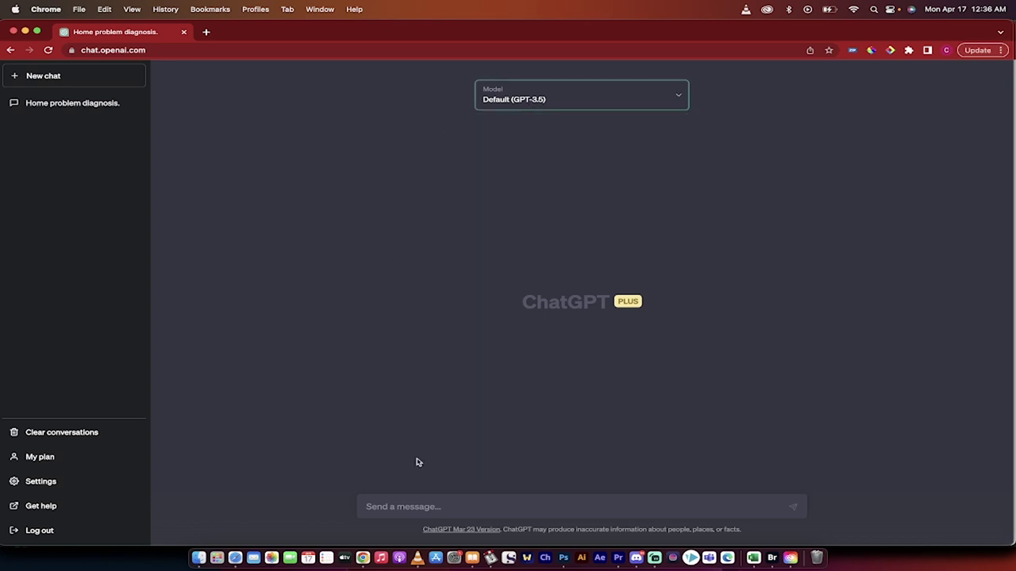
click(392, 508)
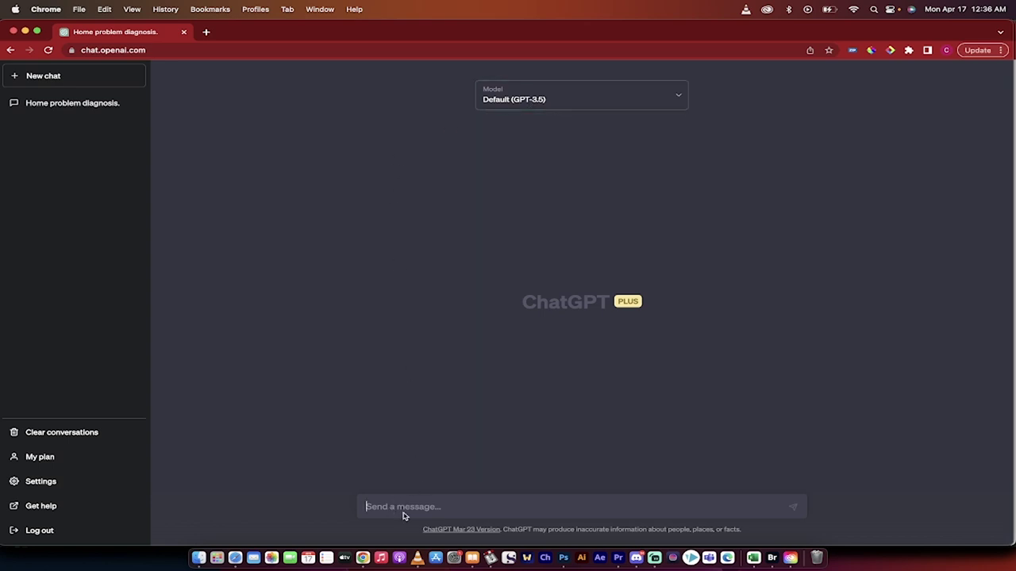
key(super+v)
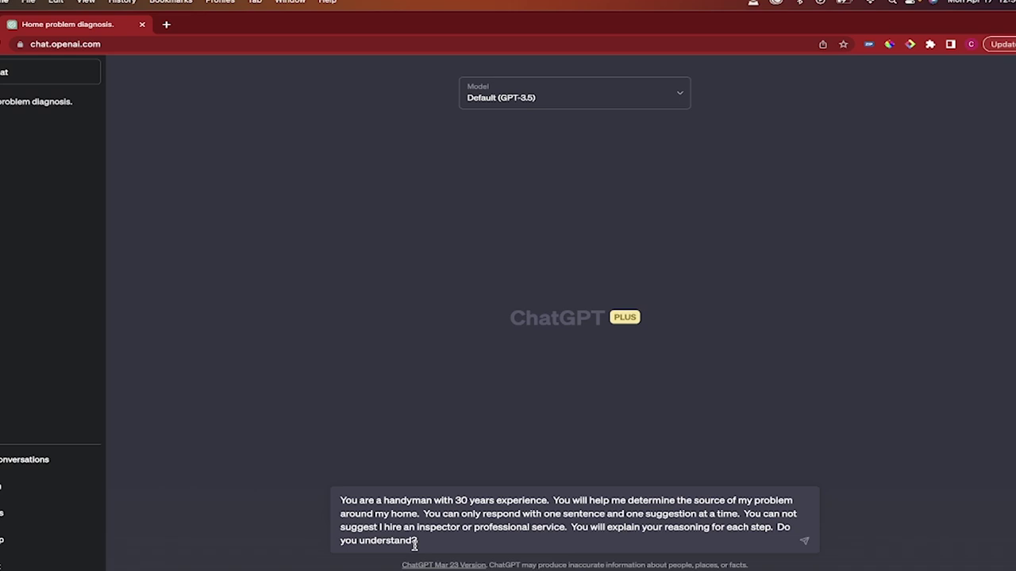
key(Return)
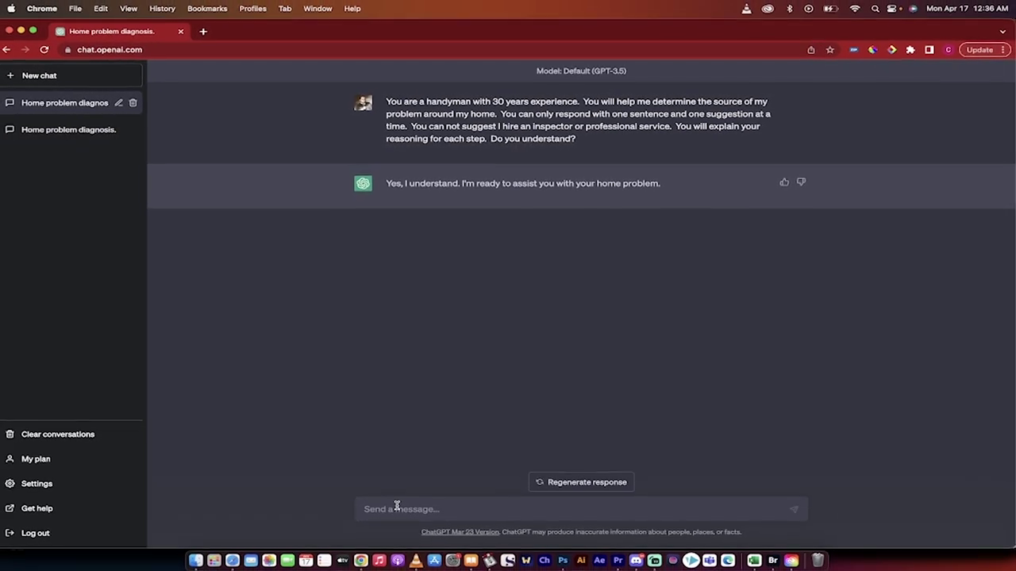
- Send the message 'My kitchen ceiling is dripping water'
click(396, 508)
text(My kitchen ce)
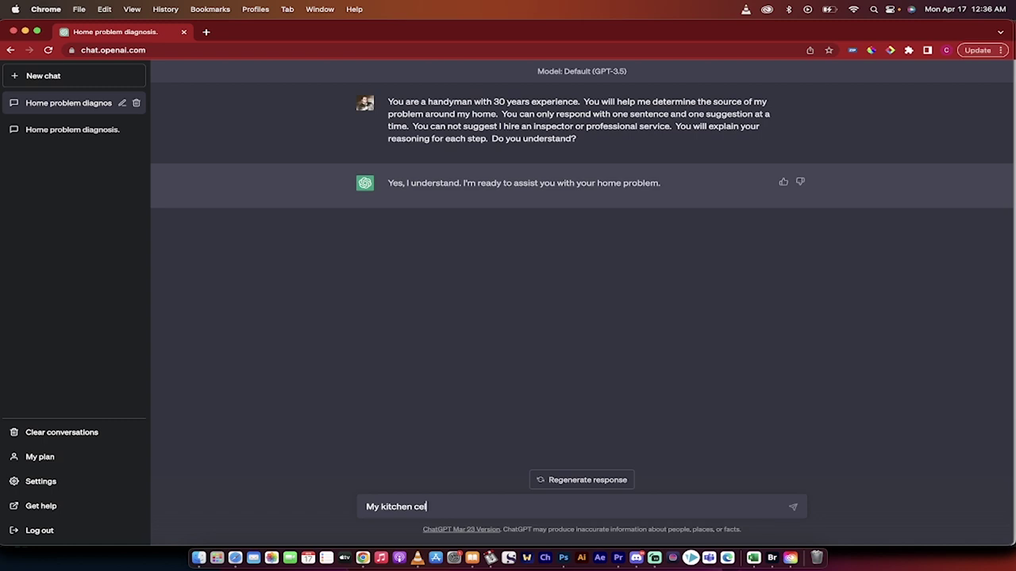
key(super+a)
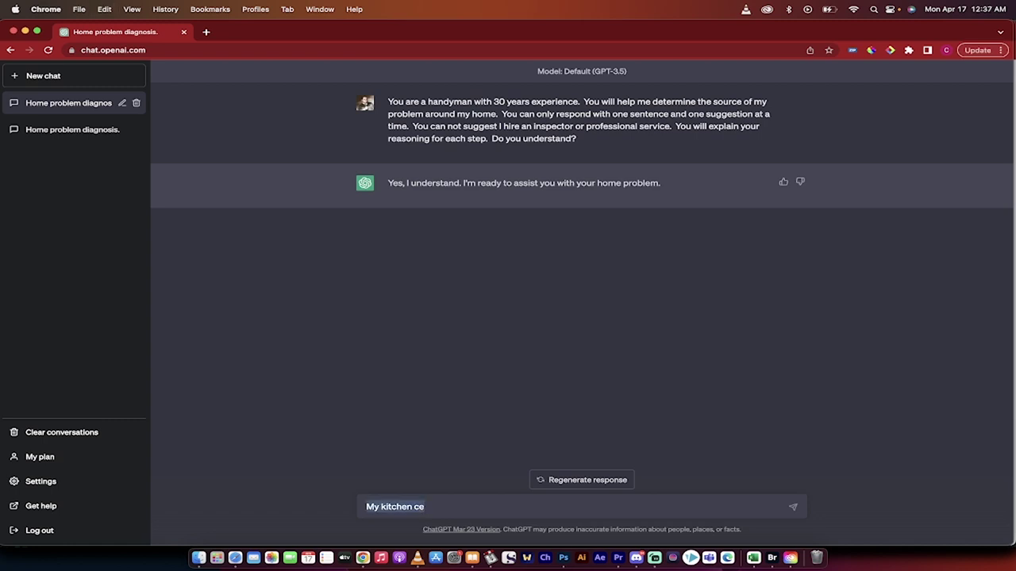
text(My kitc)
key(BackSpace)
text(kitchen)
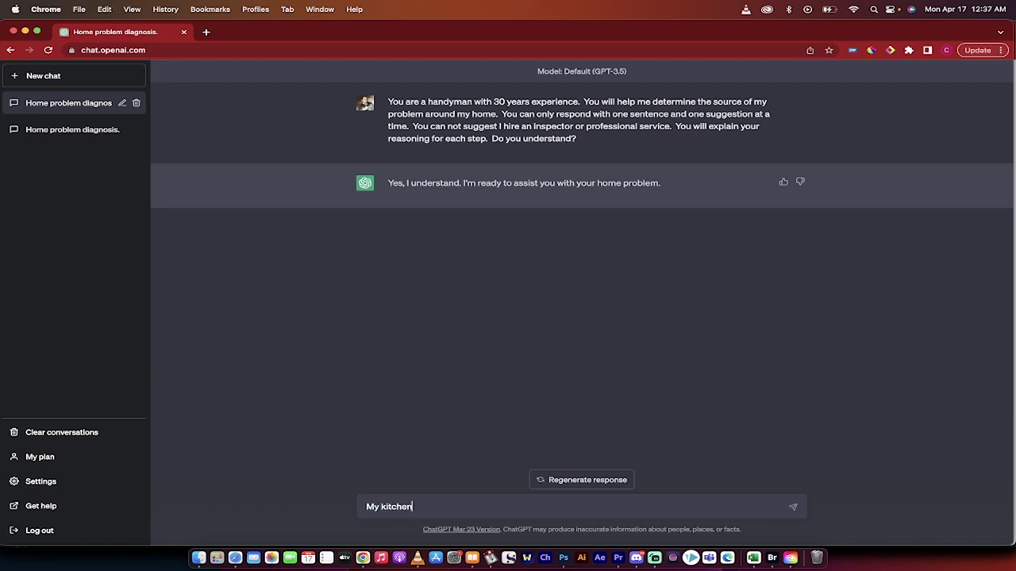
text( ceiling is dirp)
text(ripping water)
key(Return)
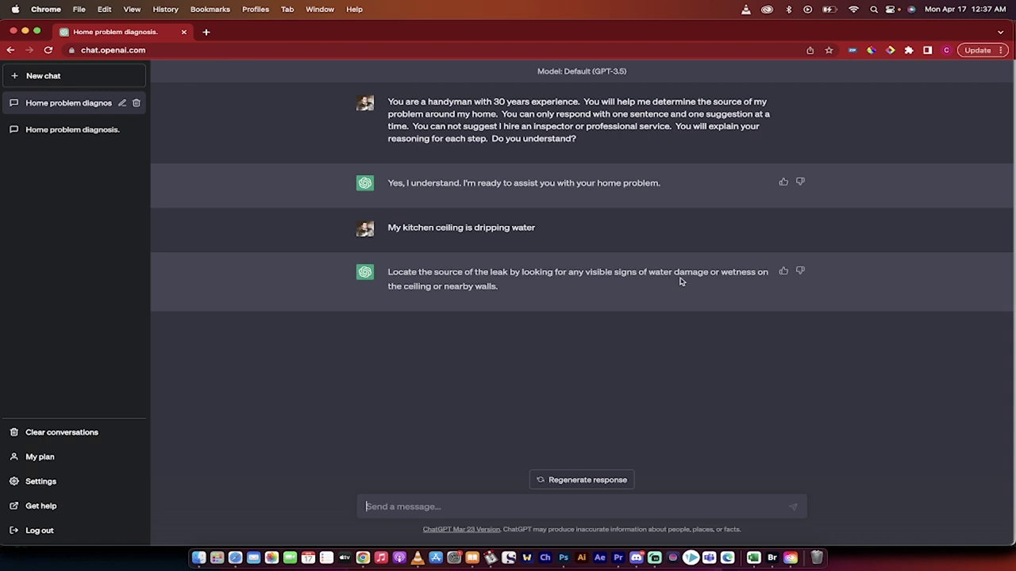
- Send 'there is water damage on the ceiling and the walls'
click(400, 510)
text(there is water damaage on the ceiling and the walls)
key(Return)
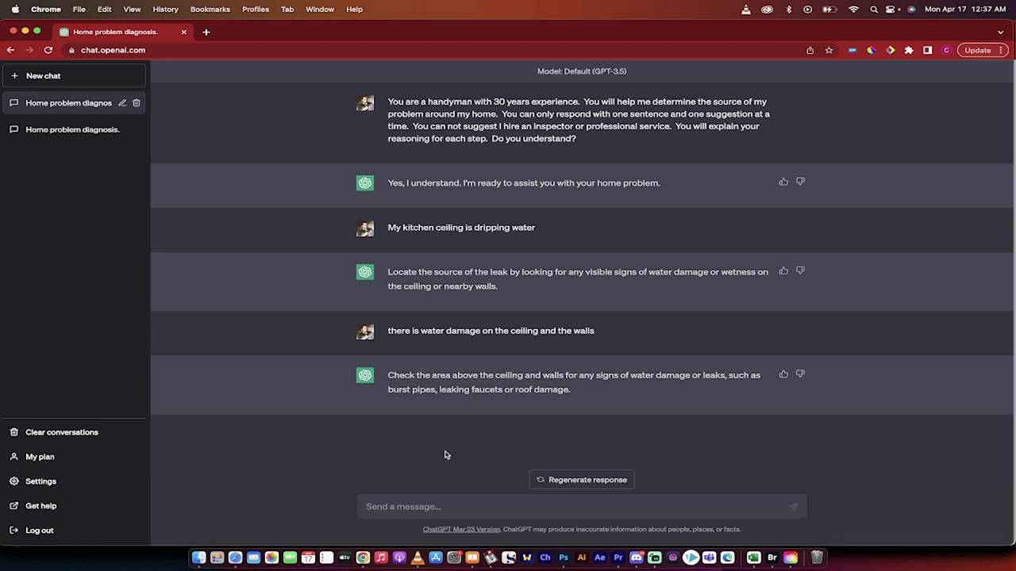
- Reply that there are no burst pipes, leaking faucets, missing shingles or roof damage
text(I see no burst pipes or leaking faucets)
key(Return)
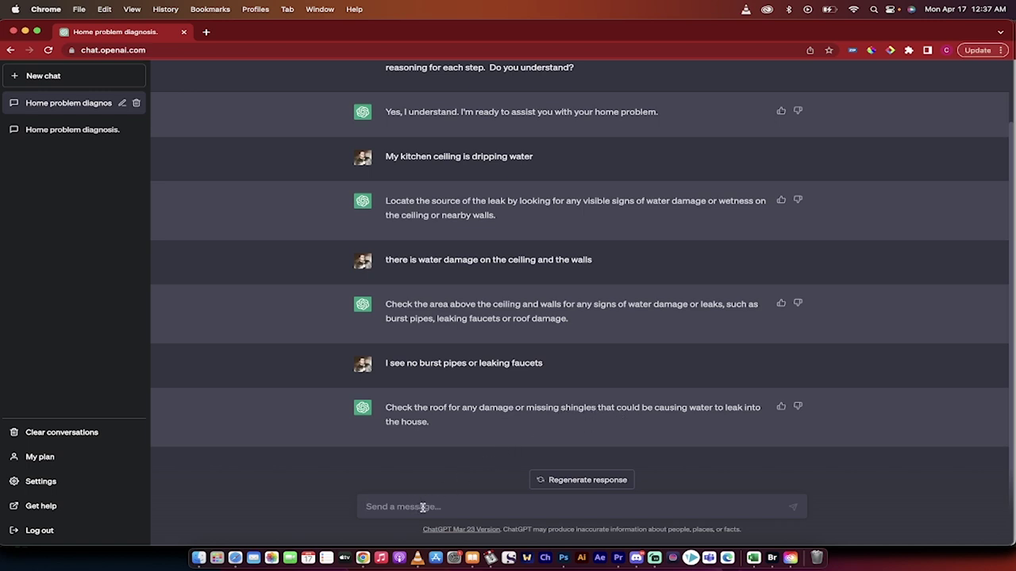
text(I see no missing shingles or roof damar)
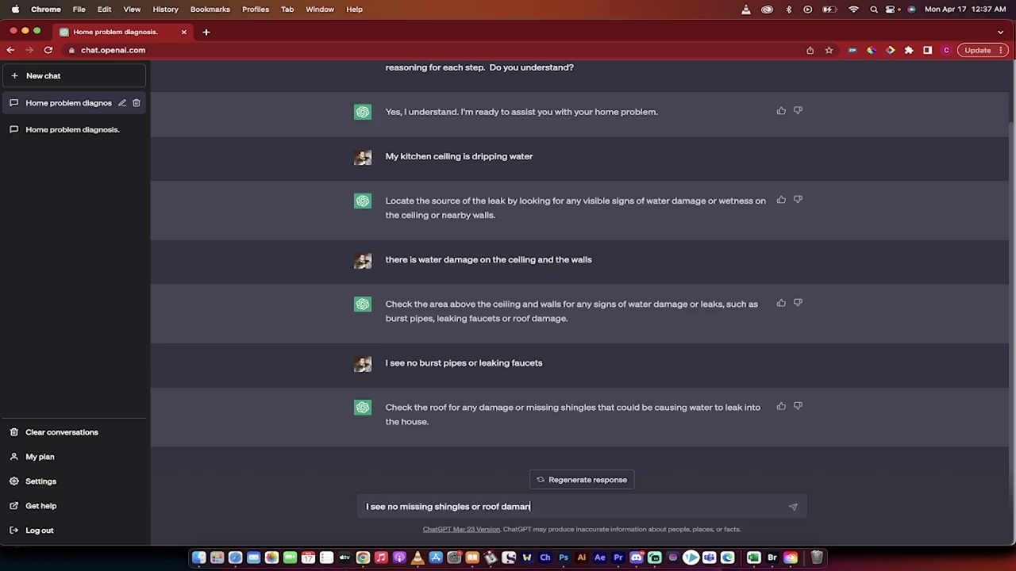
text(age)
key(Return)
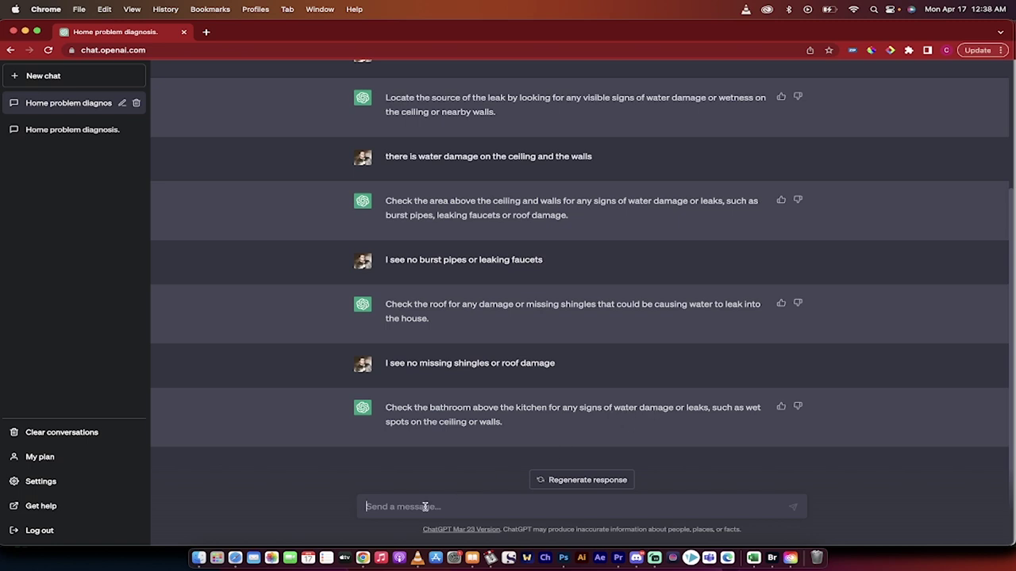
- Reply 'there are no wet spots above the bathroom'
text(there are no wet spots above teh)
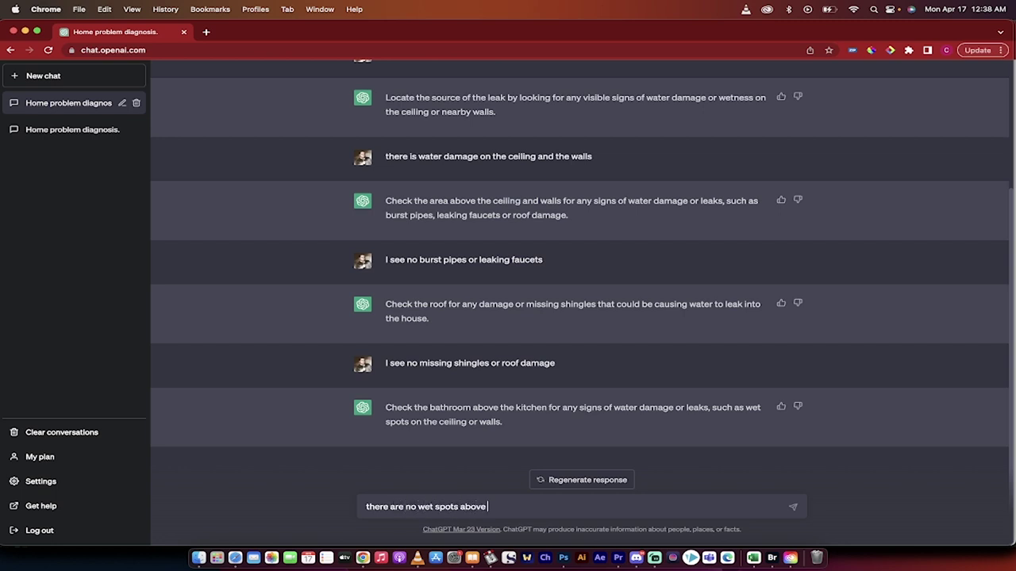
key(BackSpace)
key(BackSpace)
key(BackSpace)
text(the bathroom)
key(Return)
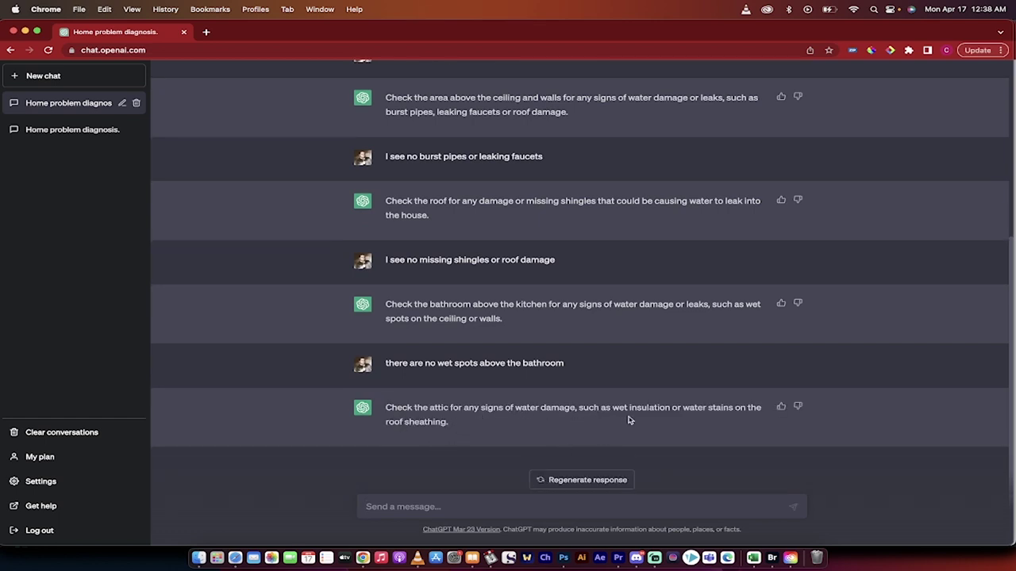
- Report no water stains on the roof sheathing, then that the drain line is cracked
click(413, 509)
text(there are no wate)
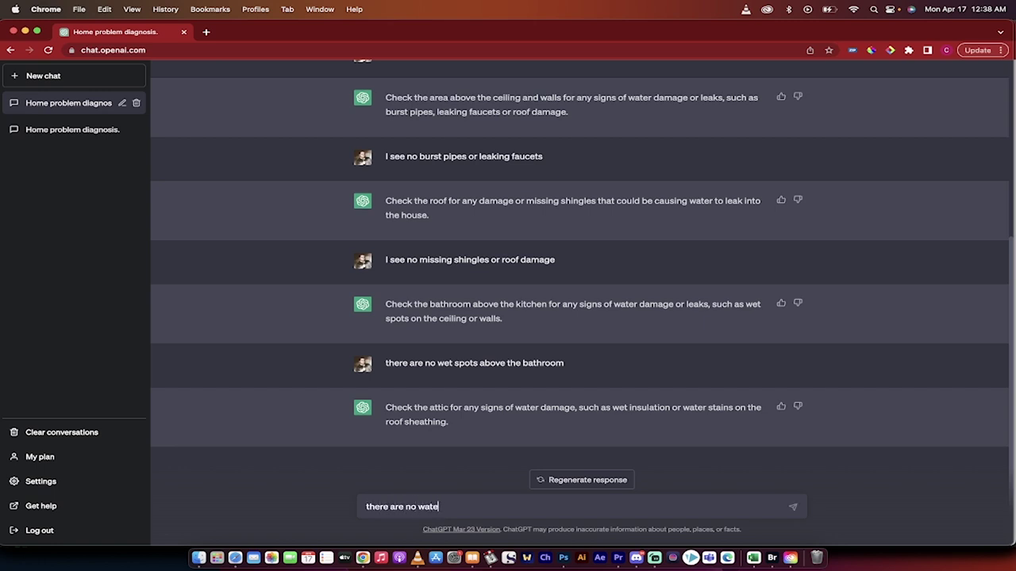
text(r stains on the roof shea)
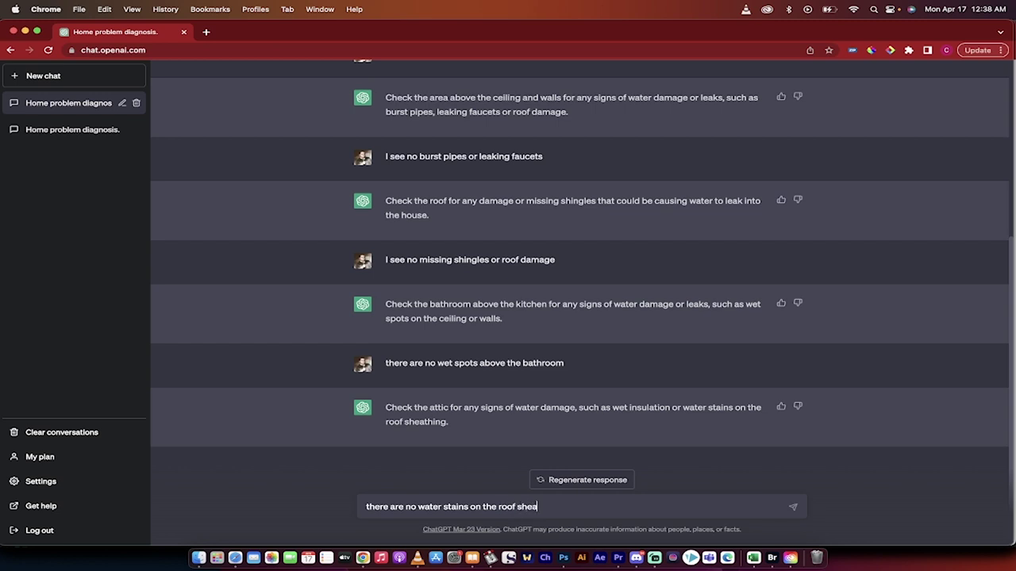
text(thing)
key(Return)
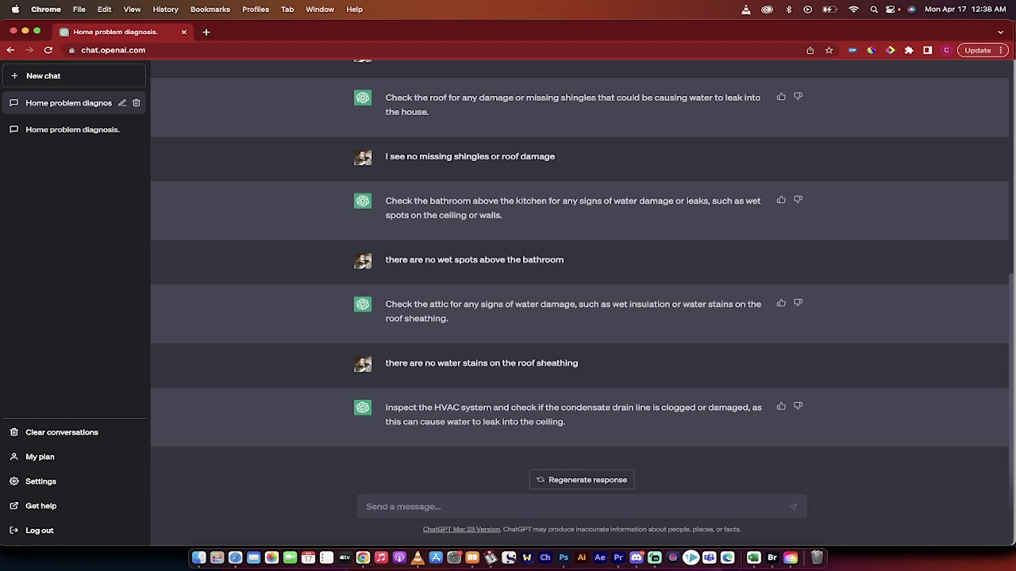
text(the drain line is cracked)
key(Return)
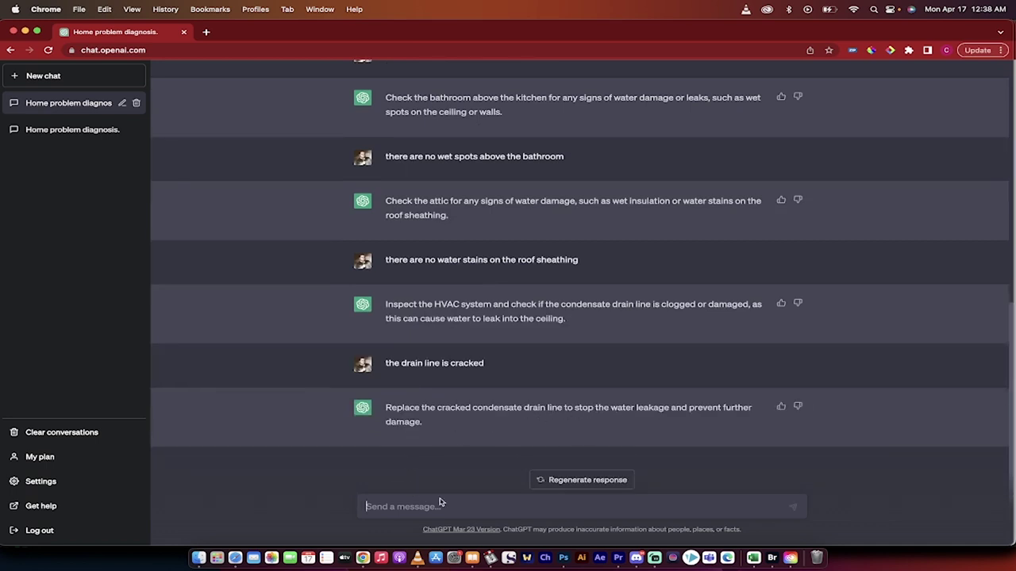
- Reply 'done' twice to ChatGPT's drain line repair advice
text(done)
key(Return)
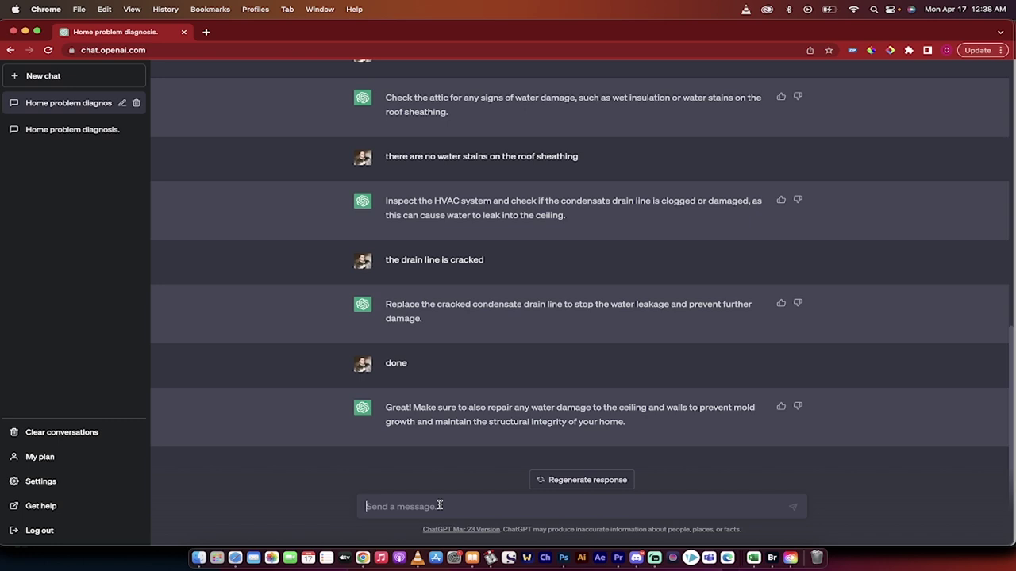
text(done)
key(Return)
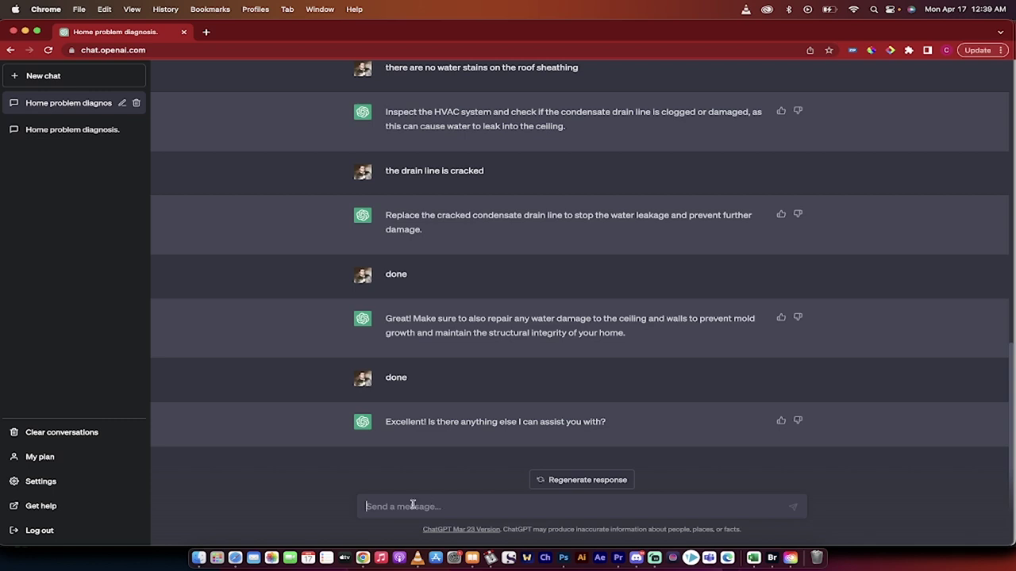
scroll(521, 396, up, 15)
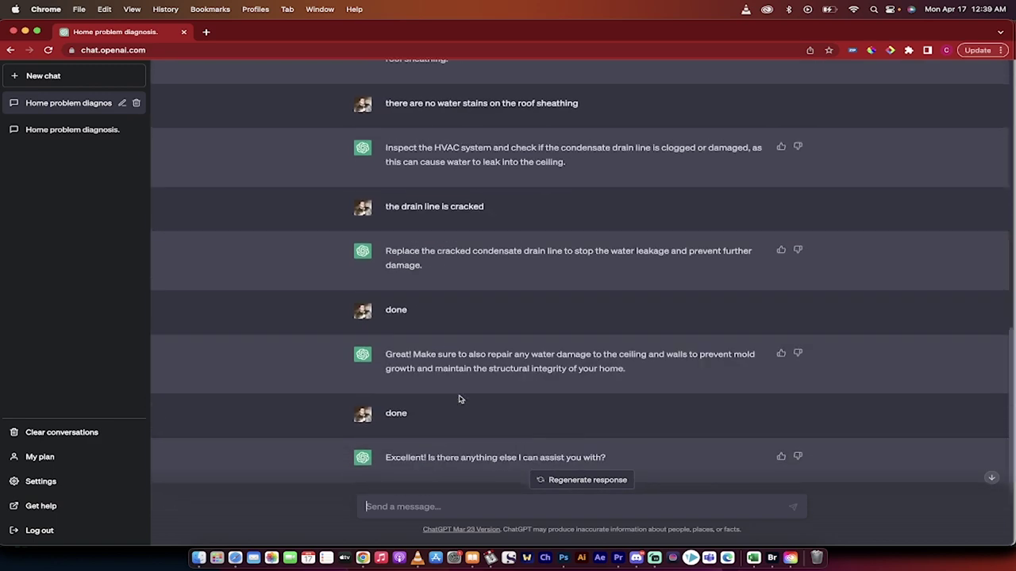
scroll(492, 399, down, 15)
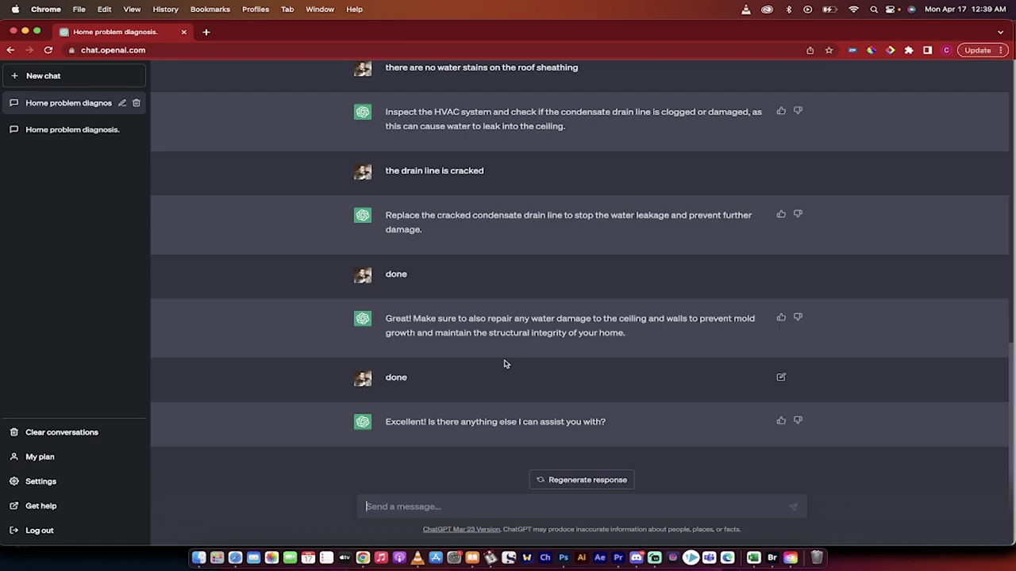
scroll(503, 364, up, 15)
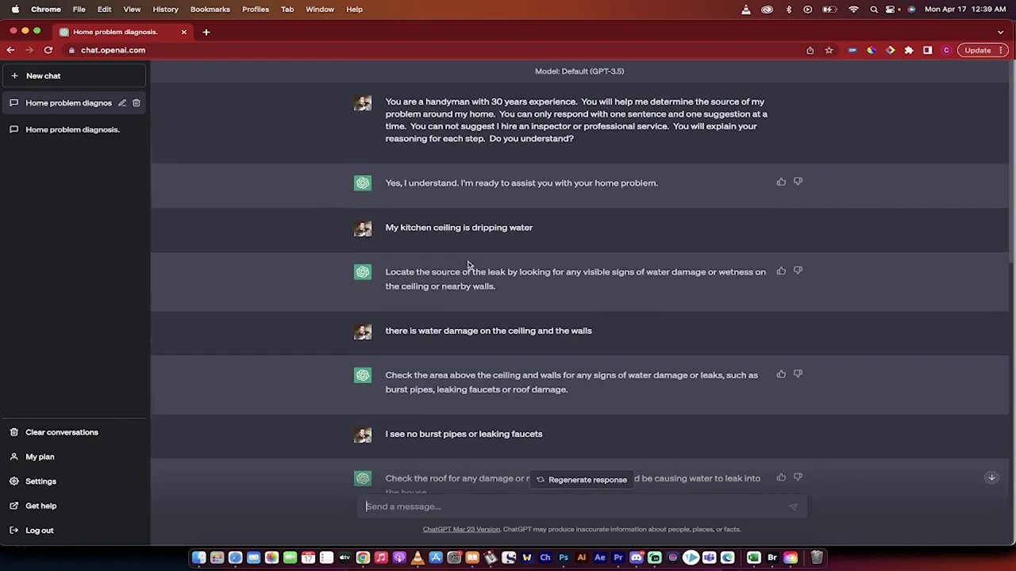
scroll(467, 263, down, 1)
scroll(465, 262, up, 1)
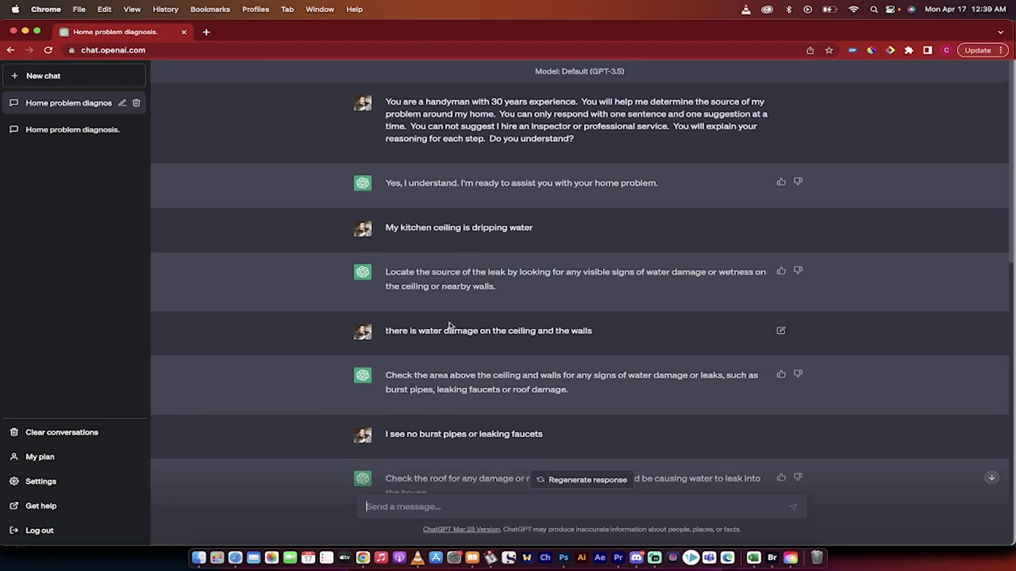